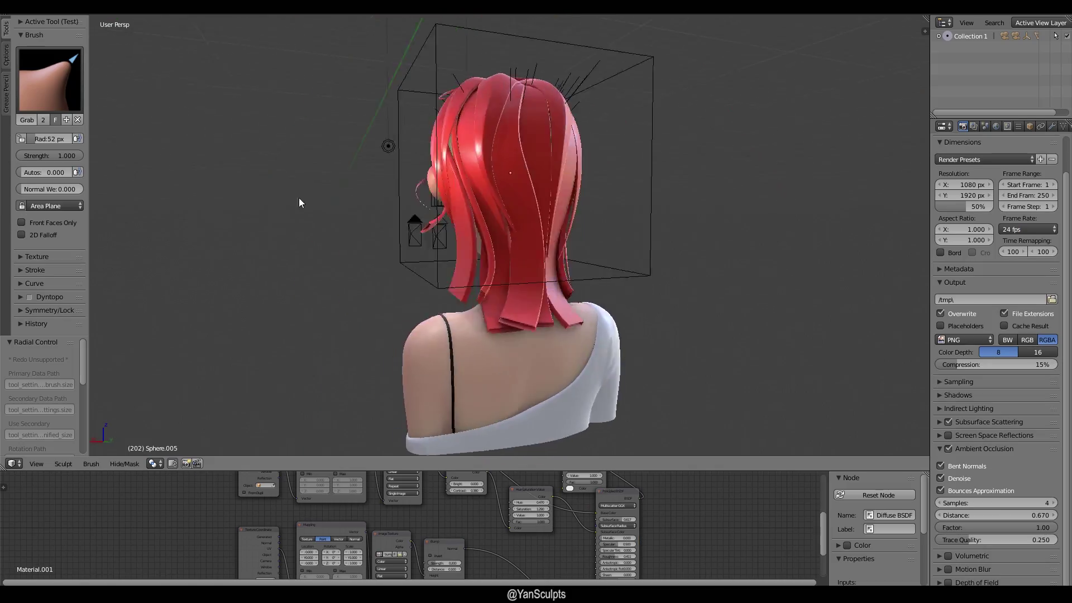
- Orbit around the red-haired bust to a three-quarter front and a right profile, then around the dark-haired character
{"action": "middle_click_drag", "start_coordinate": [299, 197], "coordinate": [906, 203]}
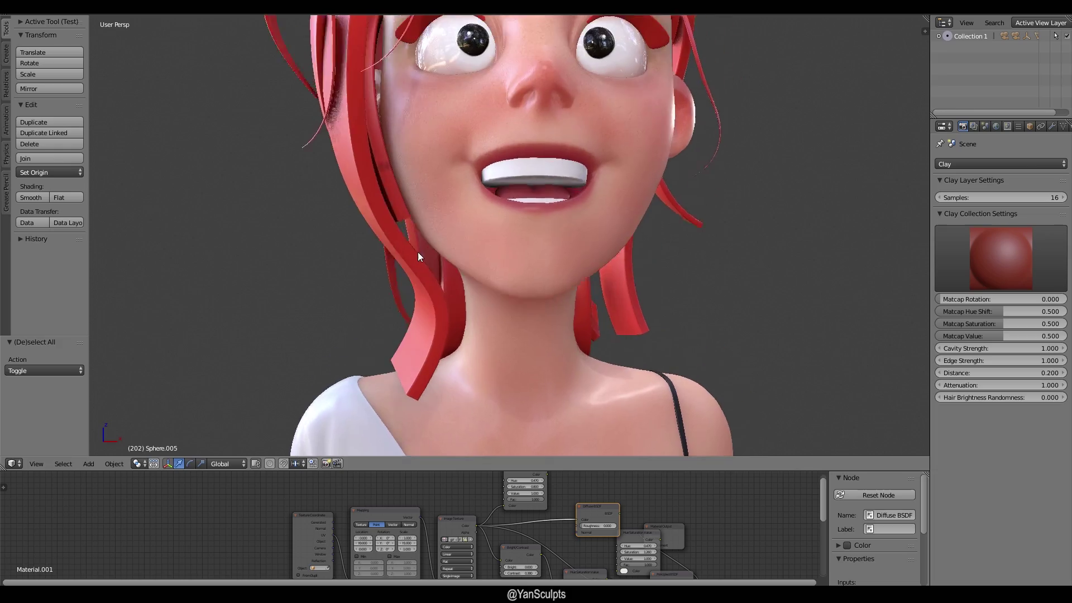
{"action": "middle_click_drag", "start_coordinate": [419, 253], "coordinate": [360, 350]}
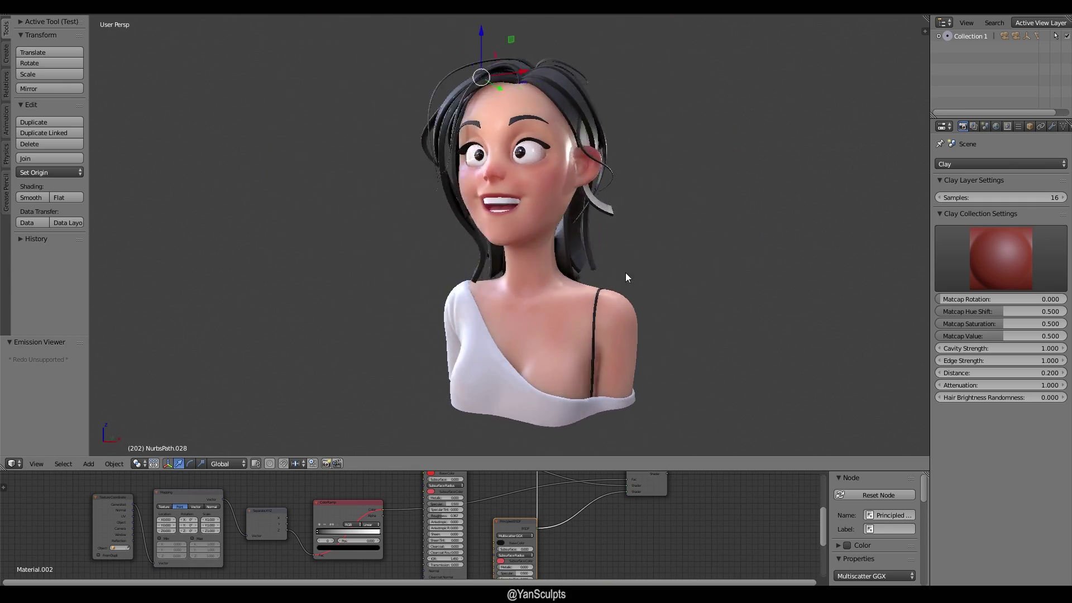
{"action": "middle_click_drag", "start_coordinate": [625, 272], "coordinate": [232, 277]}
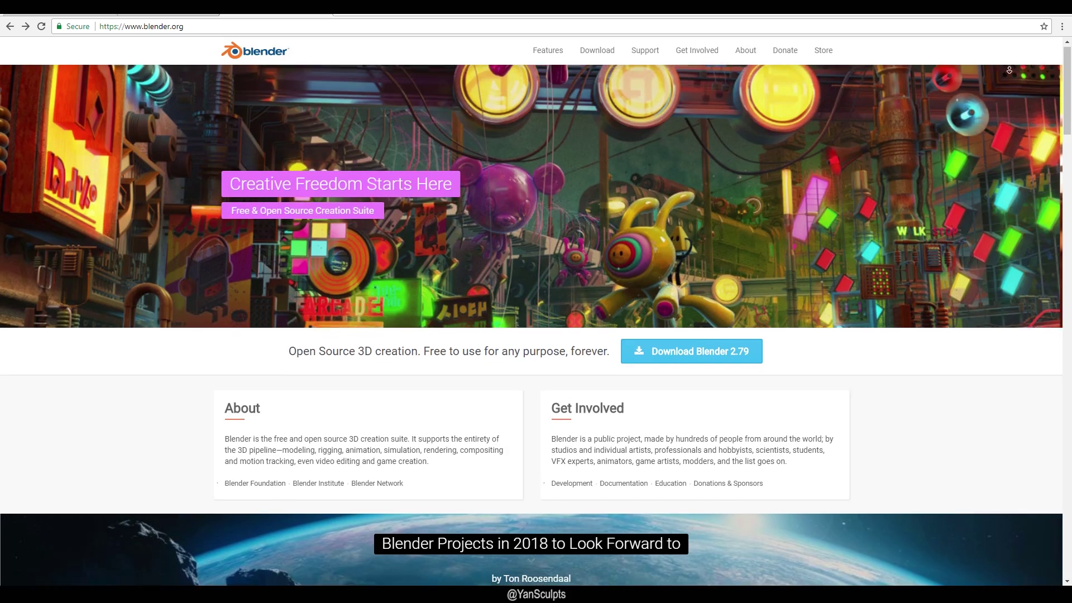
{"action": "scroll", "coordinate": [1006, 82], "scroll_direction": "down", "scroll_amount": 1}
{"action": "scroll", "coordinate": [1007, 82], "scroll_direction": "down", "scroll_amount": 5}
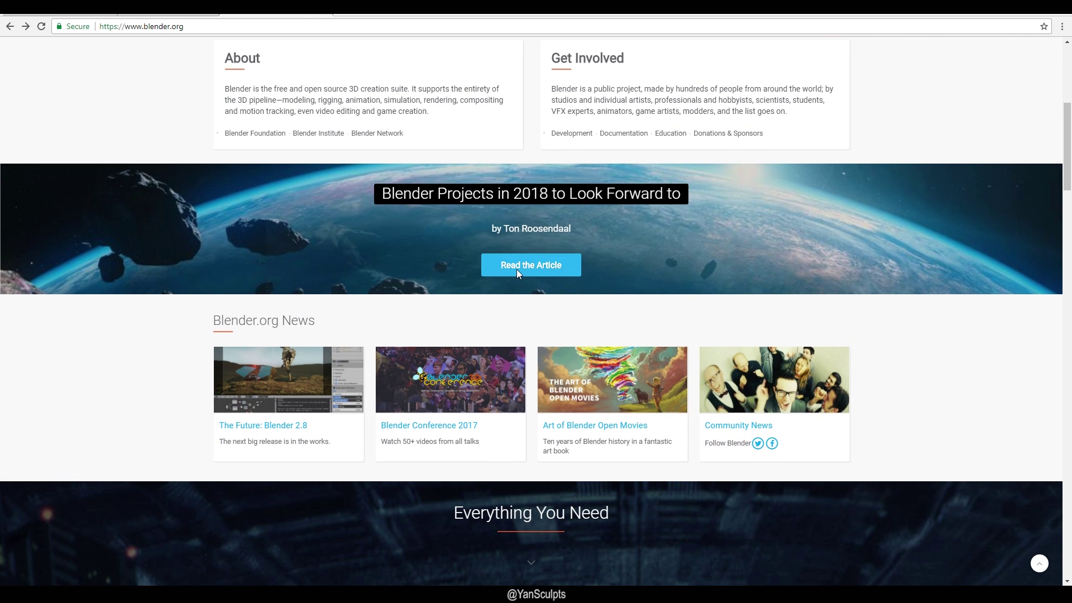
- Open the Blender Projects in 2018 article and follow its link to the Eevee roadmap page
{"action": "left_click", "coordinate": [516, 266]}
{"action": "scroll", "coordinate": [632, 302], "scroll_direction": "down", "scroll_amount": 6}
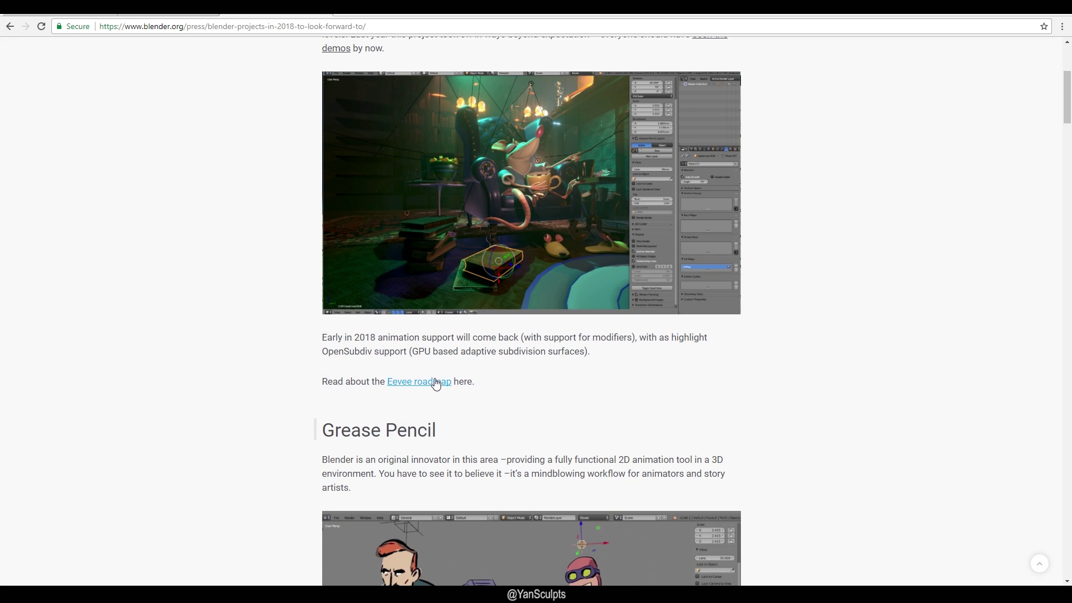
{"action": "left_click", "coordinate": [430, 383]}
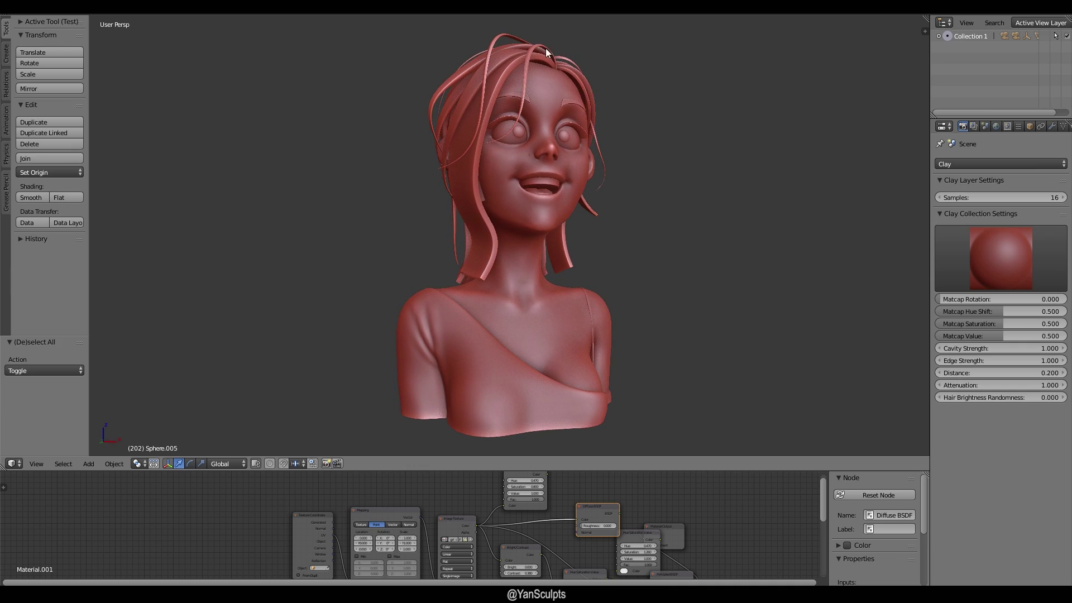
- Switch the viewport render engine to Cycles and frame the character's eyes and mouth up close
{"action": "left_click", "coordinate": [548, 71]}
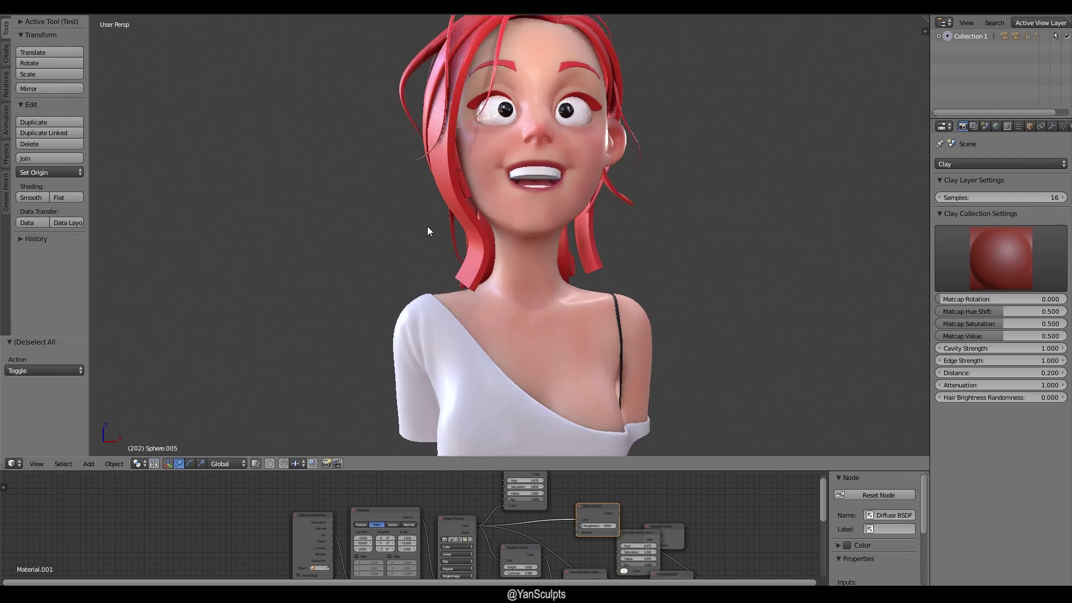
{"action": "scroll", "coordinate": [427, 226], "scroll_direction": "up", "scroll_amount": 5}
{"action": "middle_click_drag", "start_coordinate": [442, 181], "coordinate": [433, 383], "text": "shift"}
- Preview a hair shader node's output on the full bust, then view it from a three-quarter side
{"action": "scroll", "coordinate": [399, 72], "scroll_direction": "down", "scroll_amount": 4}
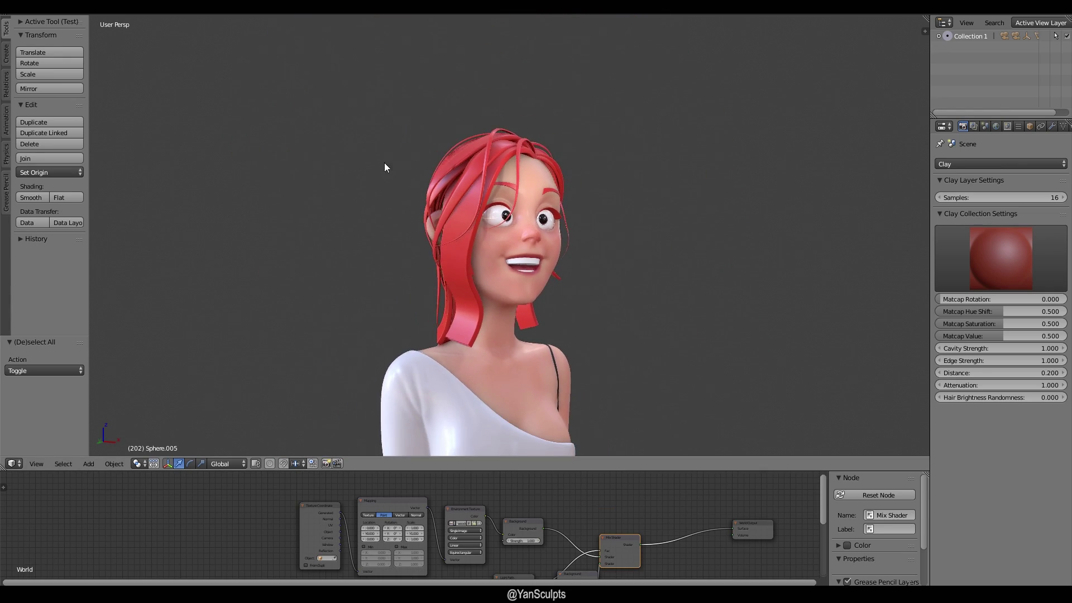
{"action": "middle_click_drag", "start_coordinate": [382, 167], "coordinate": [392, 112]}
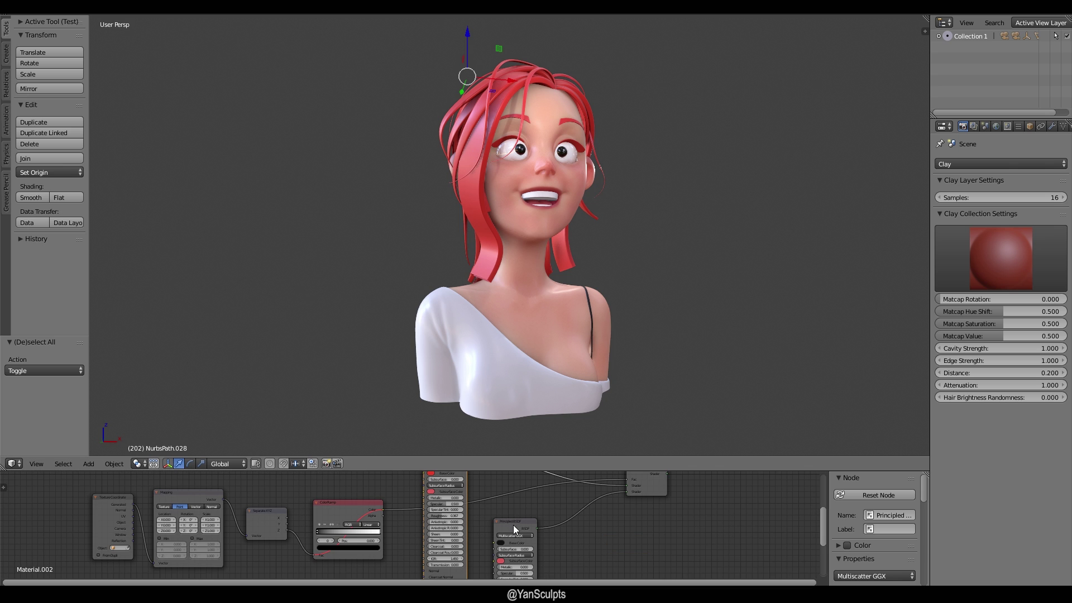
{"action": "left_click", "coordinate": [514, 525], "text": "ctrl+shift"}
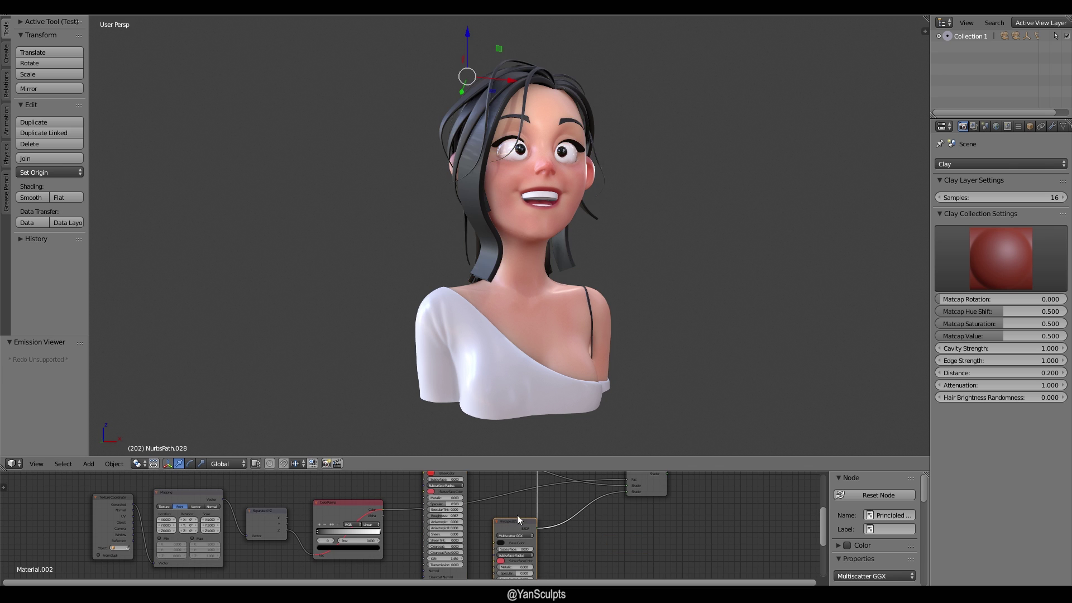
{"action": "middle_click_drag", "start_coordinate": [668, 282], "coordinate": [186, 273]}
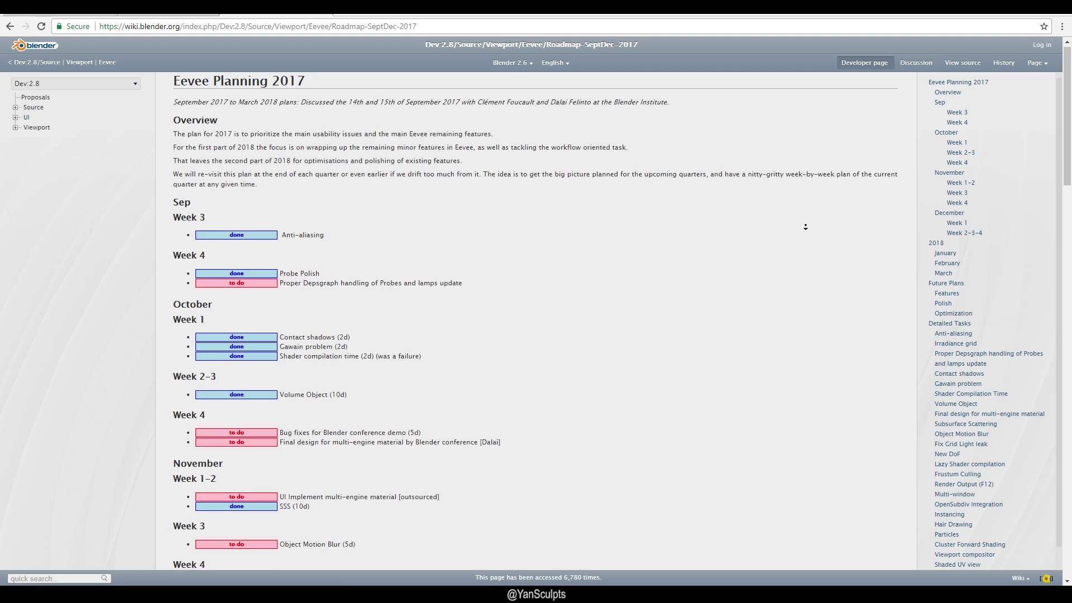
{"action": "scroll", "coordinate": [802, 261], "scroll_direction": "down", "scroll_amount": 4}
{"action": "scroll", "coordinate": [802, 261], "scroll_direction": "down", "scroll_amount": 4}
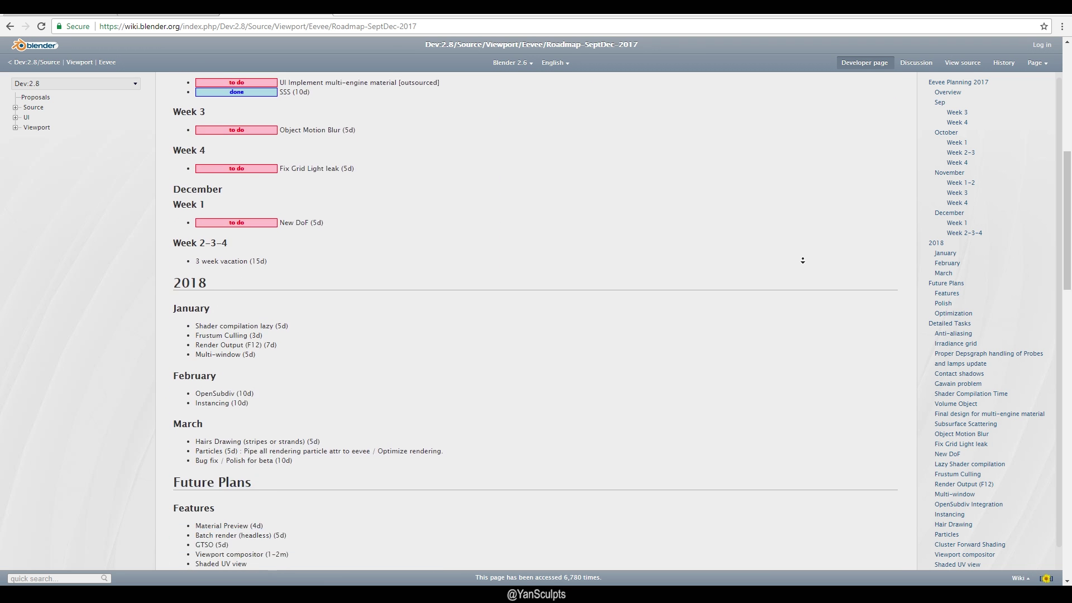
{"action": "scroll", "coordinate": [802, 258], "scroll_direction": "down", "scroll_amount": 4}
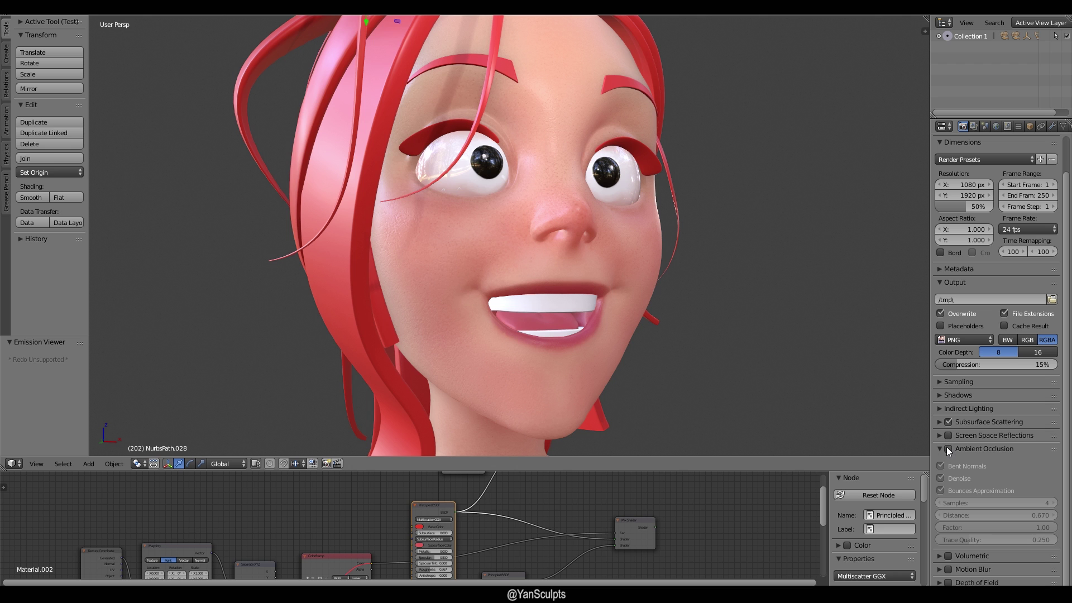
- Enable Ambient Occlusion in the render settings and hide the sidebar to widen the viewport
{"action": "left_click", "coordinate": [948, 448]}
{"action": "scroll", "coordinate": [809, 227], "scroll_direction": "down", "scroll_amount": 6}
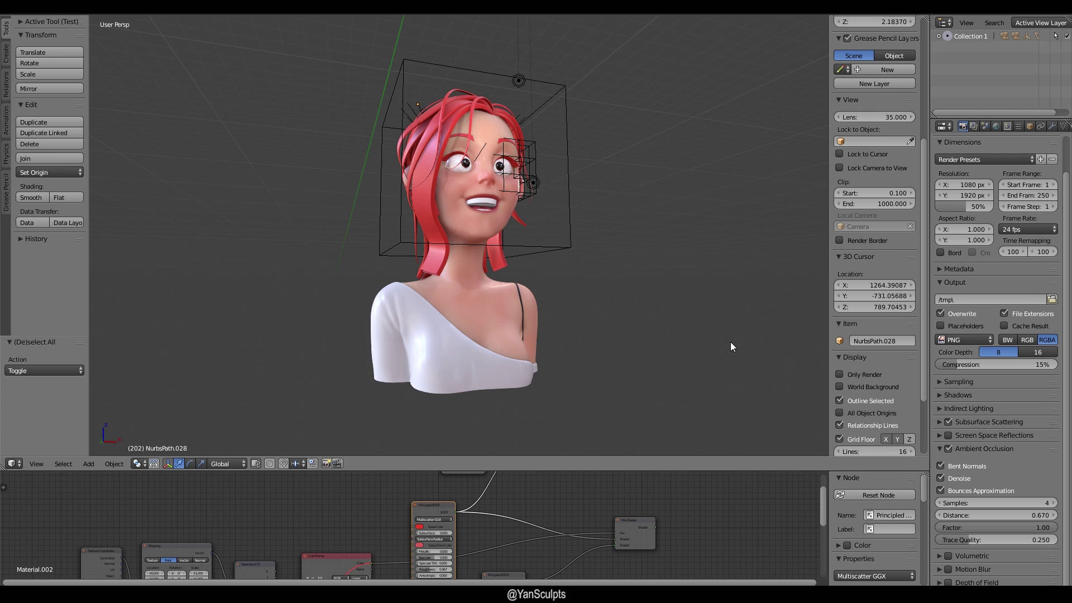
{"action": "key", "text": "n"}
- Move Lamp.001 beside the character's head and check the hair lighting from front and three-quarter views
{"action": "right_click", "coordinate": [595, 100]}
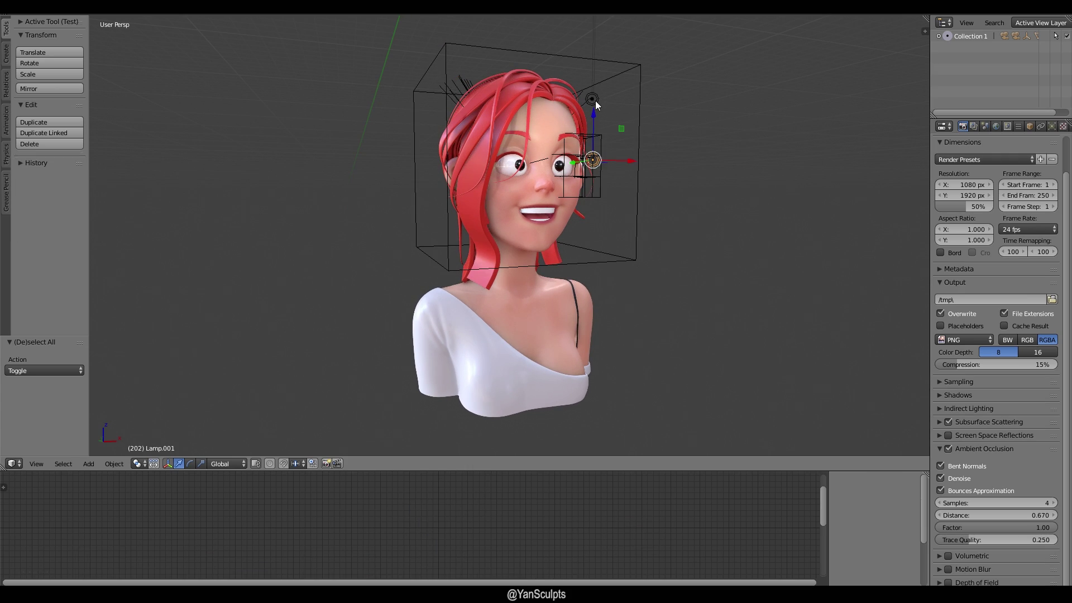
{"action": "key", "text": "g"}
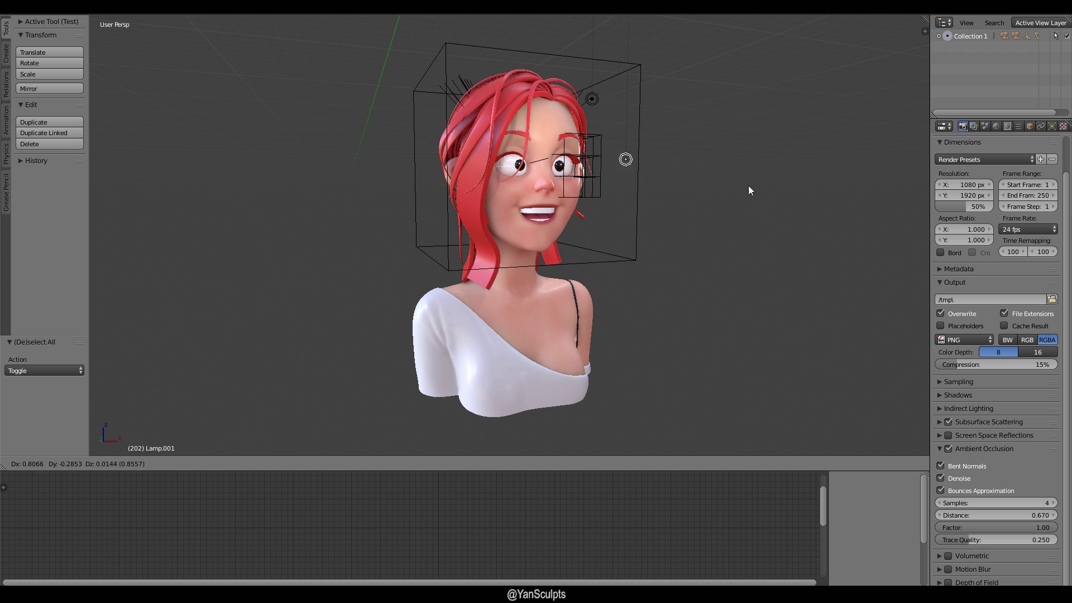
{"action": "middle_click_drag", "start_coordinate": [641, 91], "coordinate": [566, 86]}
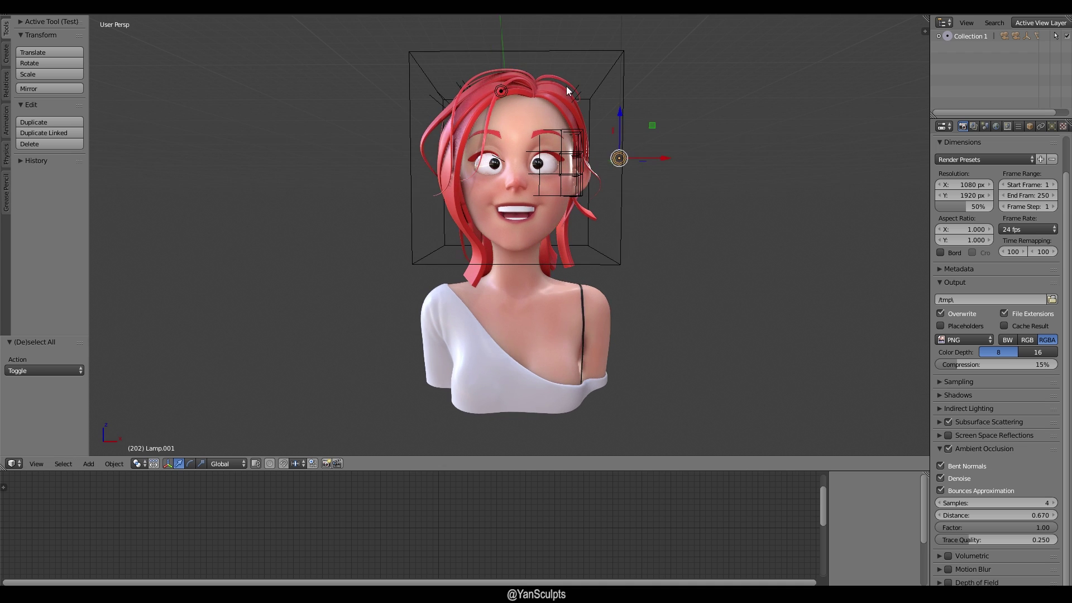
{"action": "right_click", "coordinate": [501, 91]}
{"action": "middle_click_drag", "start_coordinate": [501, 90], "coordinate": [509, 106]}
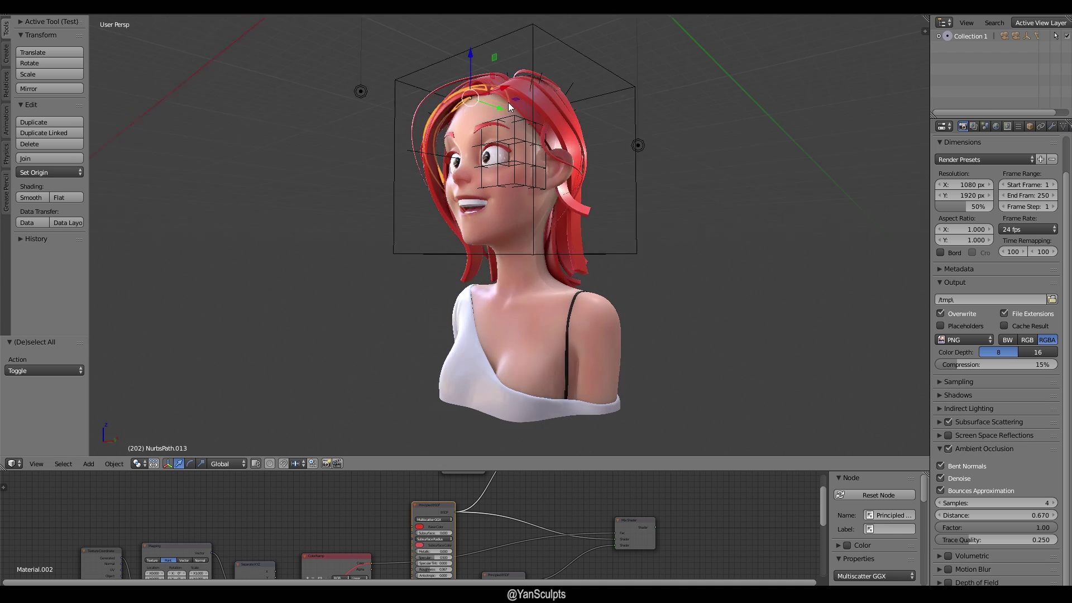
{"action": "middle_click_drag", "start_coordinate": [402, 95], "coordinate": [476, 108]}
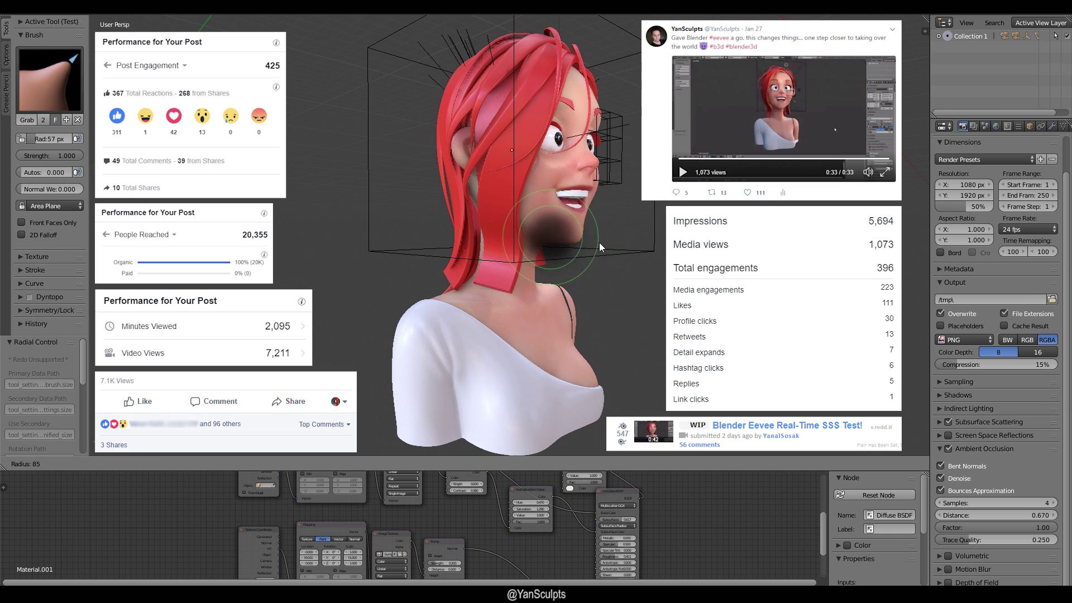
- Shrink the sculpt brush radius to about 82 px over the face, then orbit so the face turns
{"action": "mouse_move", "coordinate": [575, 239]}
{"action": "middle_mouse_down"}
{"action": "mouse_move", "coordinate": [619, 230]}
{"action": "mouse_move", "coordinate": [552, 247]}
{"action": "mouse_move", "coordinate": [572, 254]}
{"action": "mouse_move", "coordinate": [553, 196]}
{"action": "middle_mouse_up"}
{"action": "scroll", "coordinate": [572, 219], "scroll_direction": "up", "scroll_amount": 3}
{"action": "key", "text": "f"}
{"action": "left_click", "coordinate": [547, 190]}
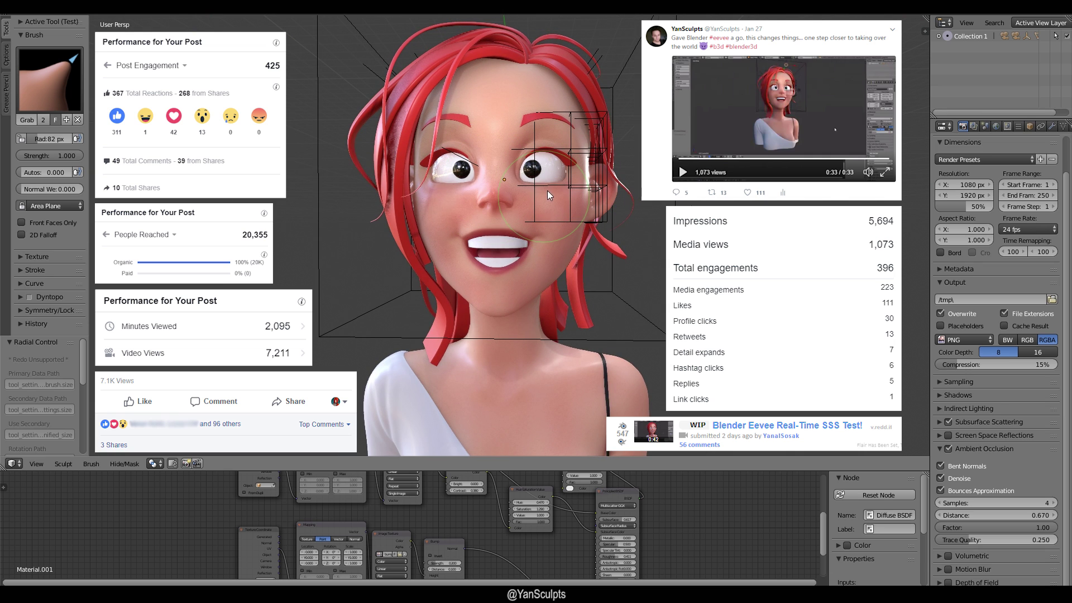
{"action": "mouse_move", "coordinate": [545, 189]}
{"action": "left_mouse_down"}
{"action": "mouse_move", "coordinate": [534, 186]}
{"action": "mouse_move", "coordinate": [544, 189]}
{"action": "left_mouse_up"}
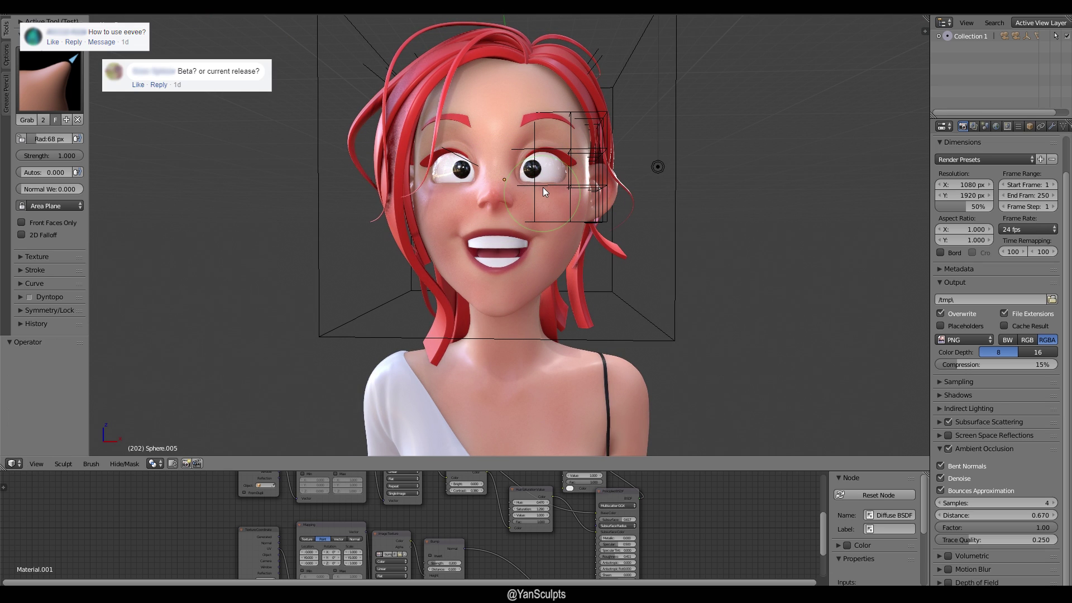
{"action": "key", "text": "f"}
{"action": "left_click", "coordinate": [527, 165]}
{"action": "mouse_move", "coordinate": [528, 165]}
{"action": "middle_mouse_down"}
{"action": "mouse_move", "coordinate": [575, 206]}
{"action": "mouse_move", "coordinate": [508, 200]}
{"action": "mouse_move", "coordinate": [559, 189]}
{"action": "mouse_move", "coordinate": [321, 198]}
{"action": "mouse_move", "coordinate": [889, 196]}
{"action": "mouse_move", "coordinate": [805, 216]}
{"action": "middle_mouse_up"}
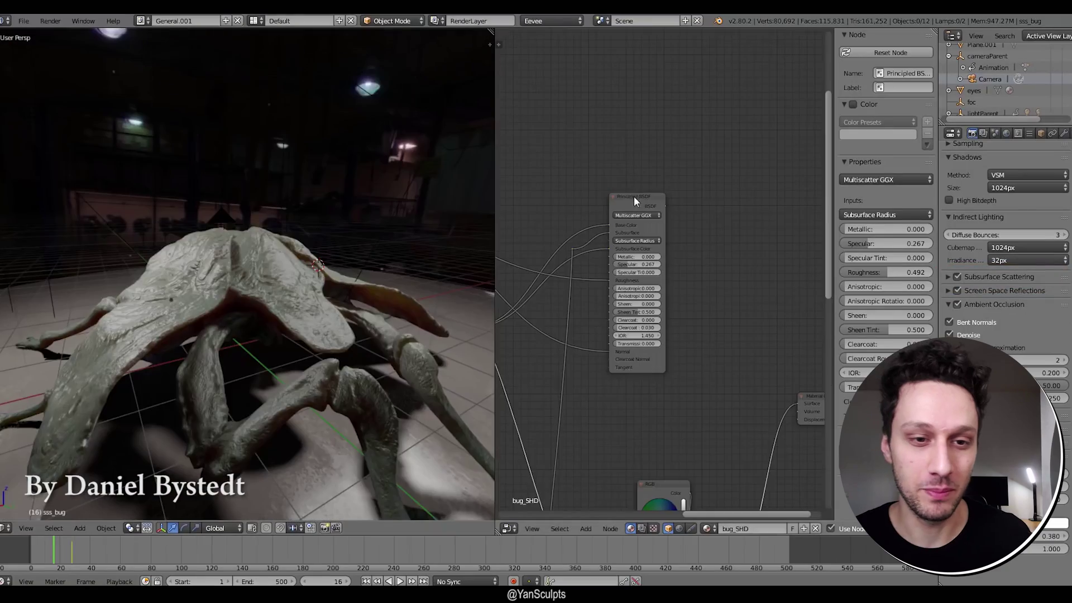
- Connect the bug's Principled BSDF to its Material Output and show the pagoda scene's render settings
{"action": "left_click", "coordinate": [635, 201], "text": "ctrl+shift"}
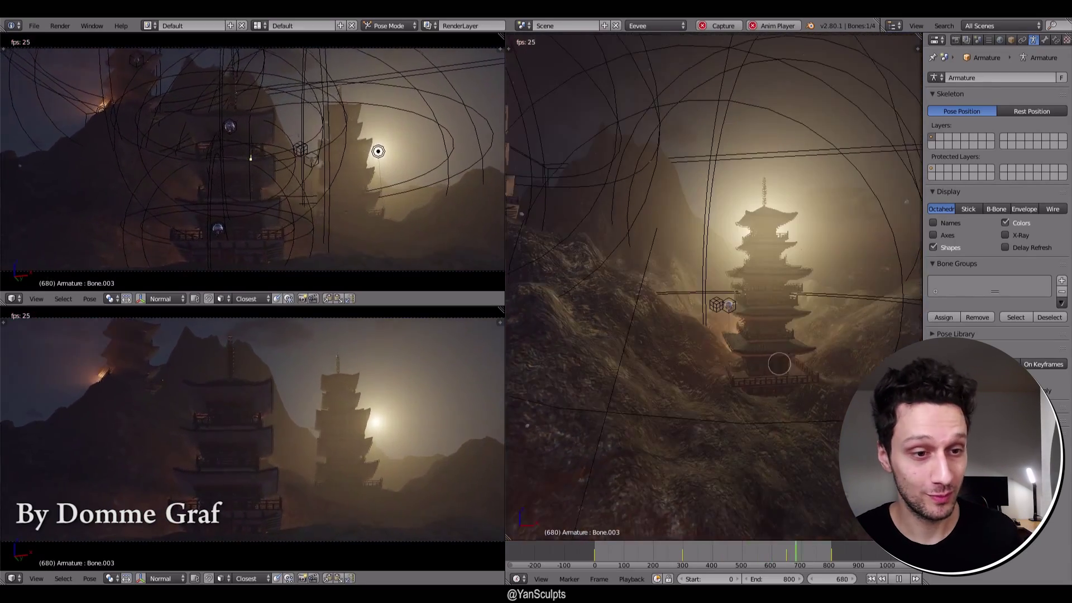
{"action": "left_click", "coordinate": [955, 39]}
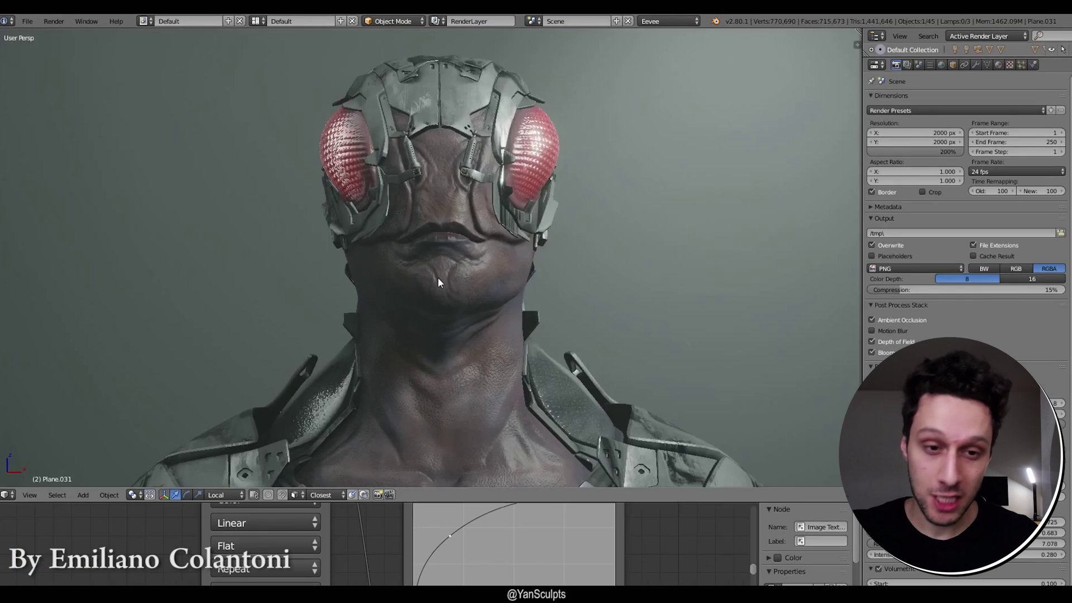
- Examine the fly-headed creature from its right profile, neck and shoulder armour, and around its head
{"action": "middle_click_drag", "start_coordinate": [437, 277], "coordinate": [701, 257]}
{"action": "scroll", "coordinate": [588, 299], "scroll_direction": "up", "scroll_amount": 6}
{"action": "middle_click_drag", "start_coordinate": [584, 341], "coordinate": [400, 316]}
{"action": "scroll", "coordinate": [400, 320], "scroll_direction": "down", "scroll_amount": 5}
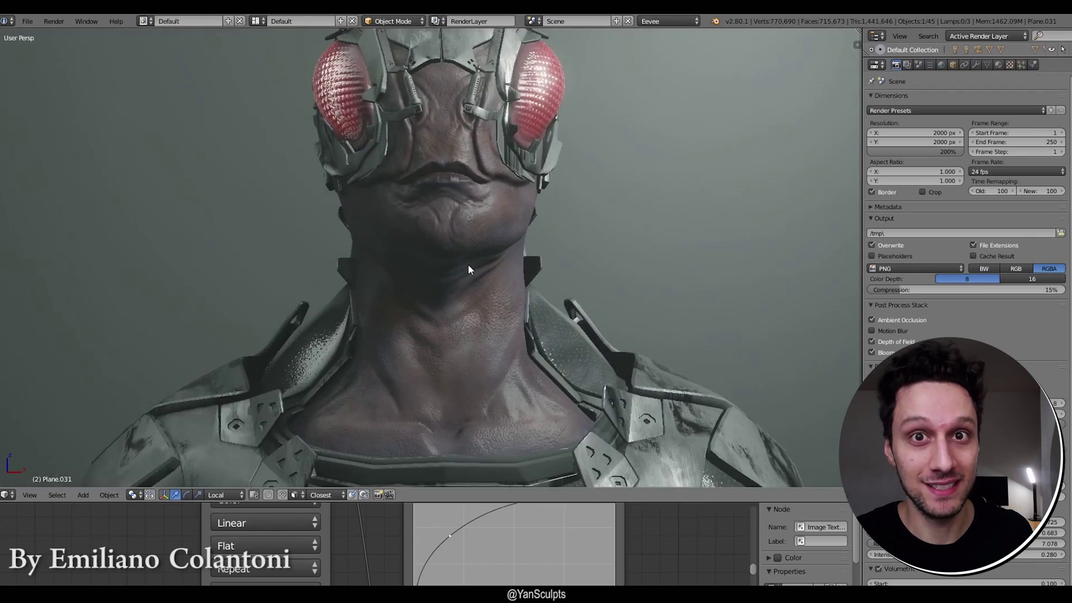
{"action": "middle_click_drag", "start_coordinate": [469, 265], "coordinate": [453, 339]}
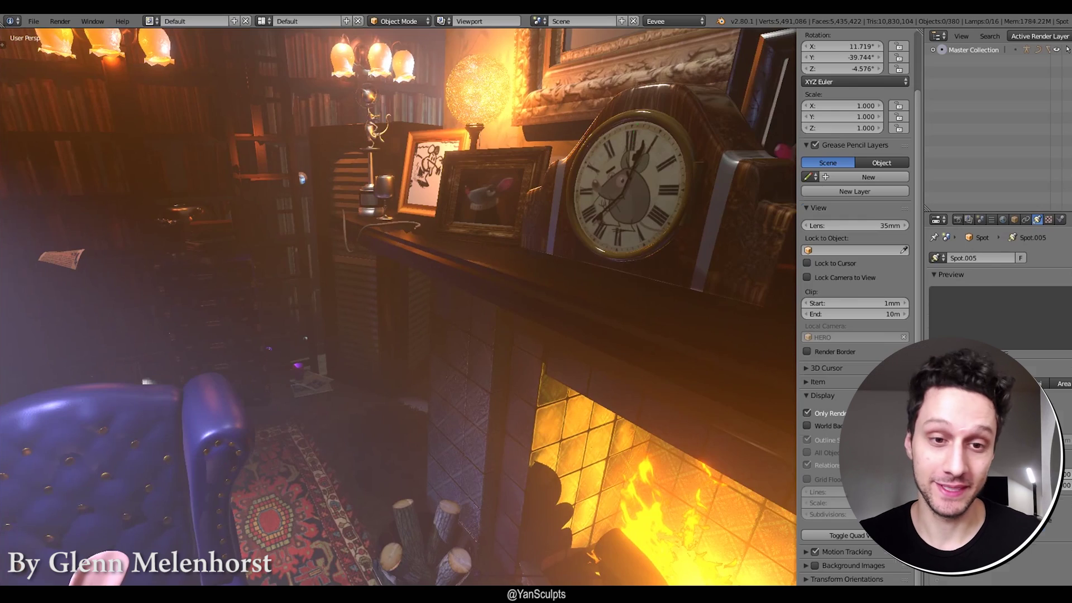
- Select a lamp on the mantel and shift its colour from purple toward yellow
{"action": "left_click", "coordinate": [630, 193]}
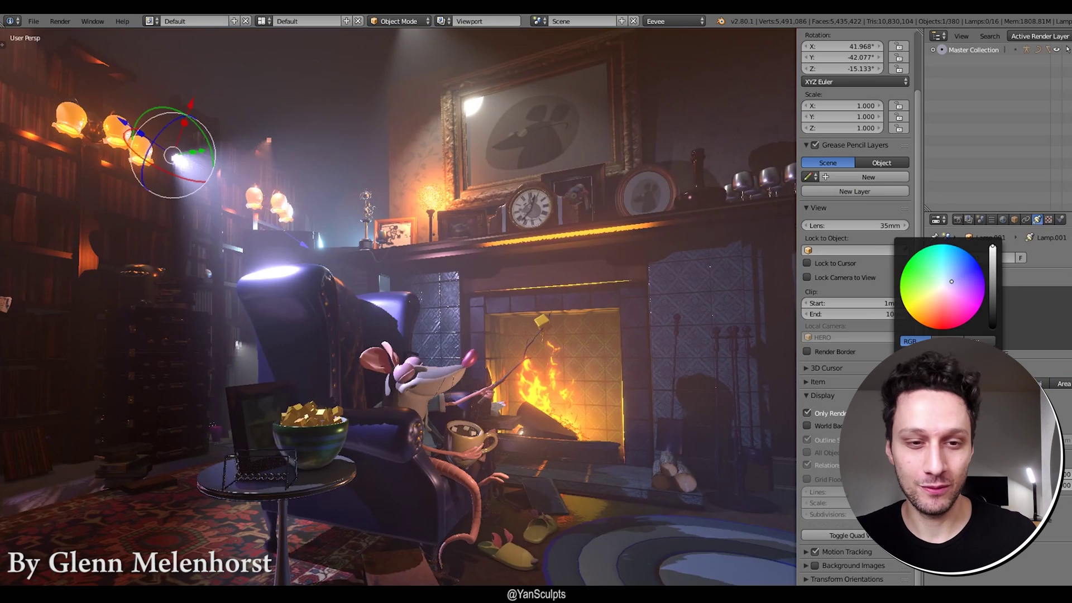
{"action": "left_click_drag", "start_coordinate": [945, 300], "coordinate": [918, 313]}
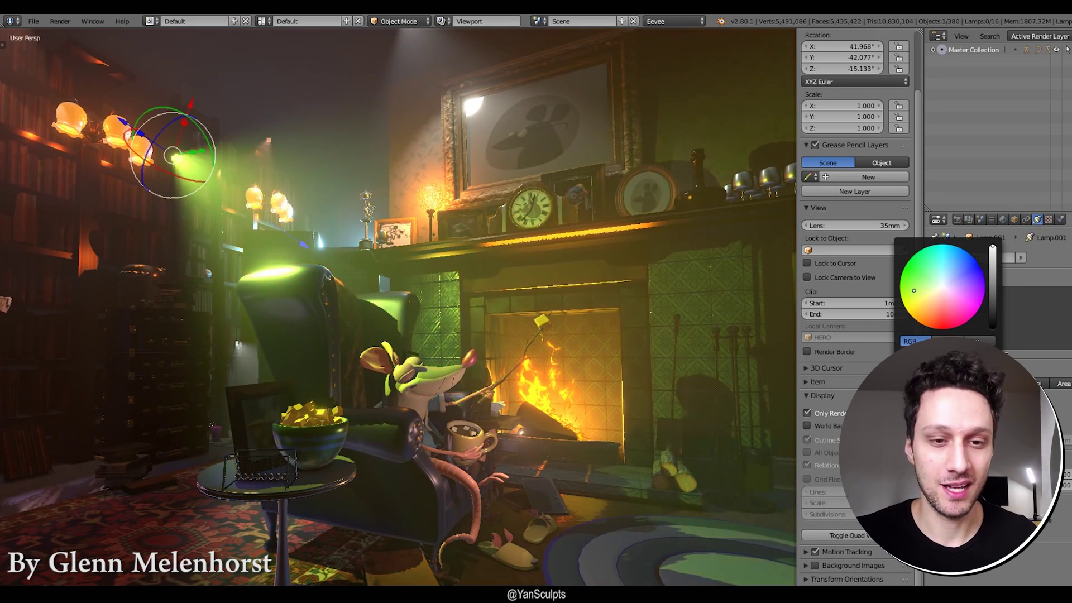